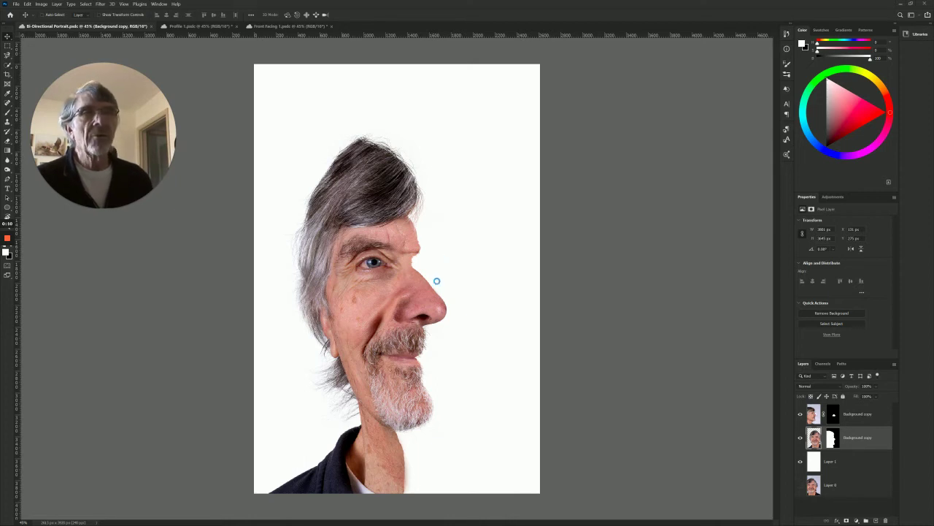
Glance at the Front Facing 1 photo, then settle on the Profile 1 document
{"action": "left_click", "coordinate": [221, 26]}
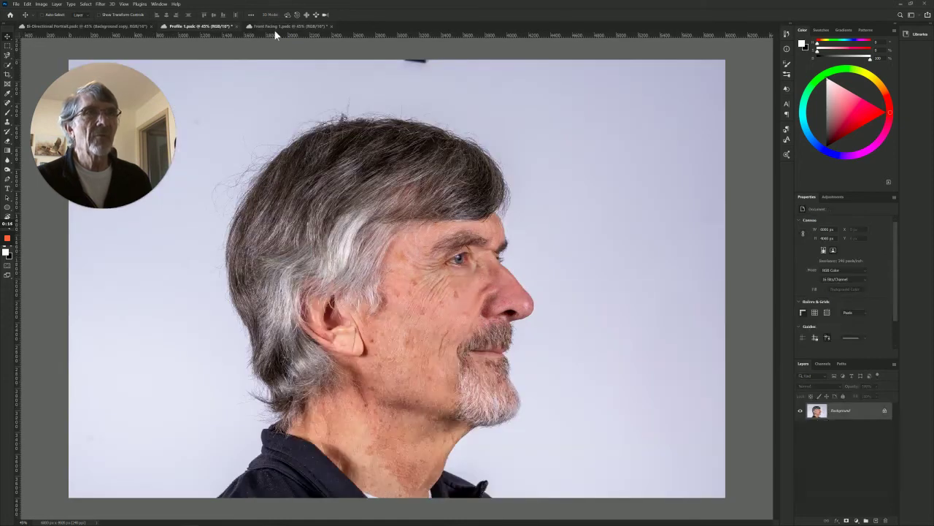
{"action": "left_click", "coordinate": [276, 26]}
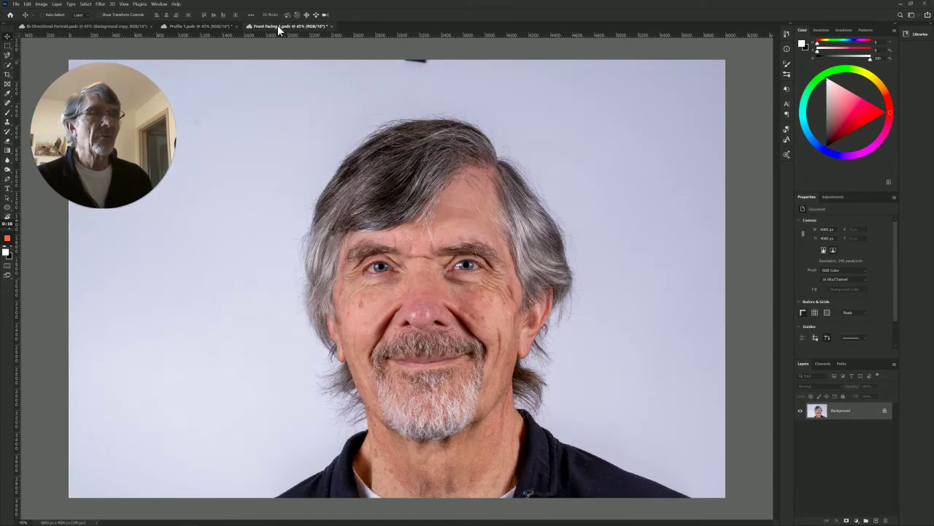
{"action": "left_click", "coordinate": [214, 25]}
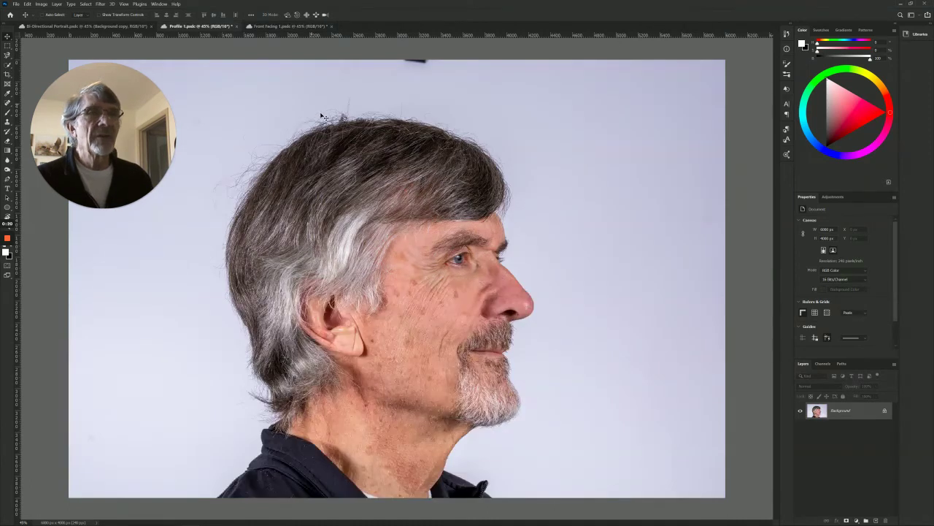
Select the man with Select Subject, widen the Select and Mask radius, and output a masked layer
{"action": "left_click", "coordinate": [7, 67]}
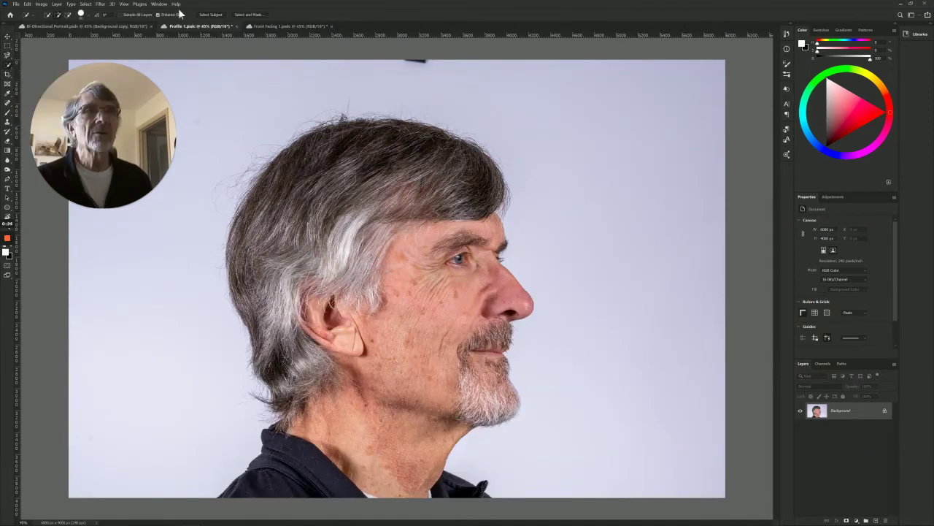
{"action": "left_click", "coordinate": [218, 16]}
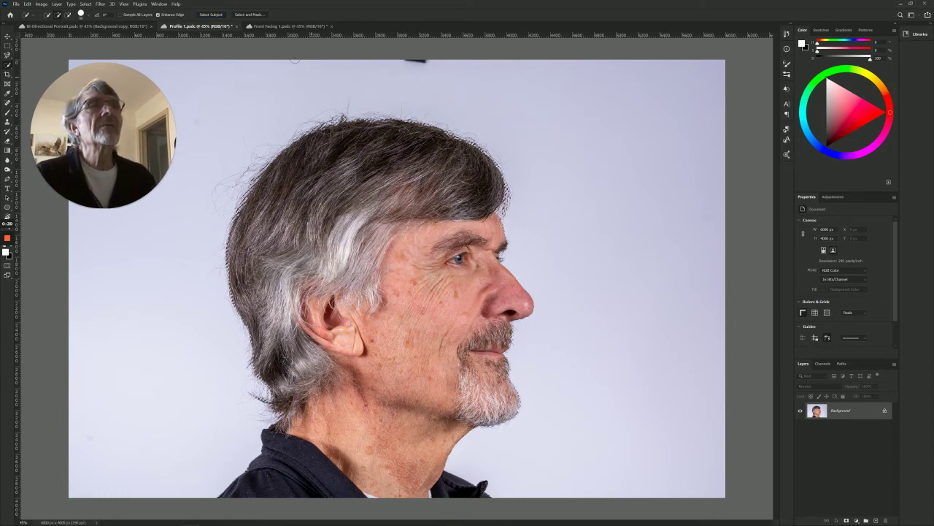
{"action": "left_click", "coordinate": [255, 15]}
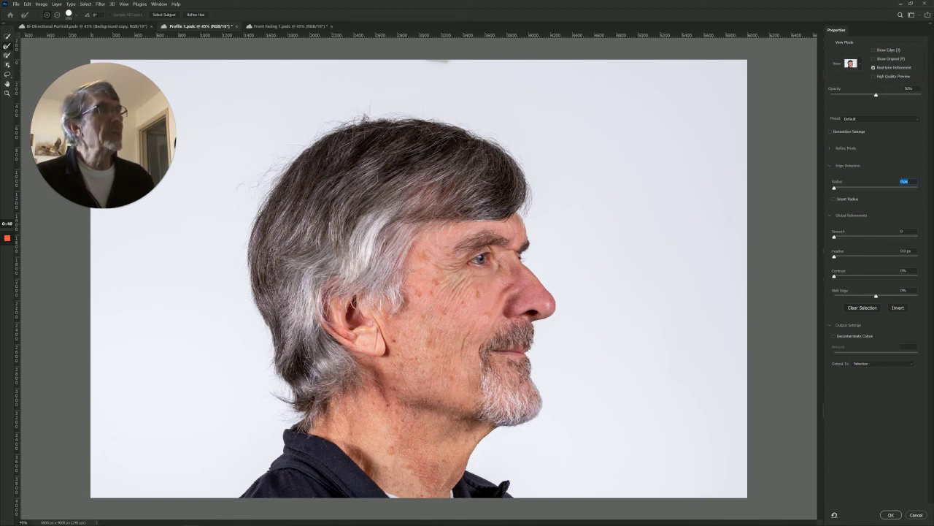
{"action": "left_click", "coordinate": [844, 188]}
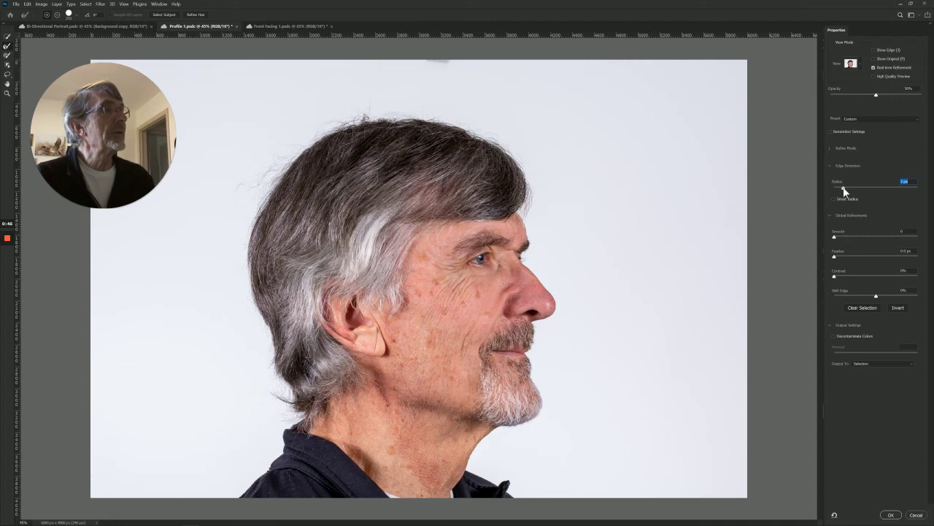
{"action": "left_click", "coordinate": [854, 362]}
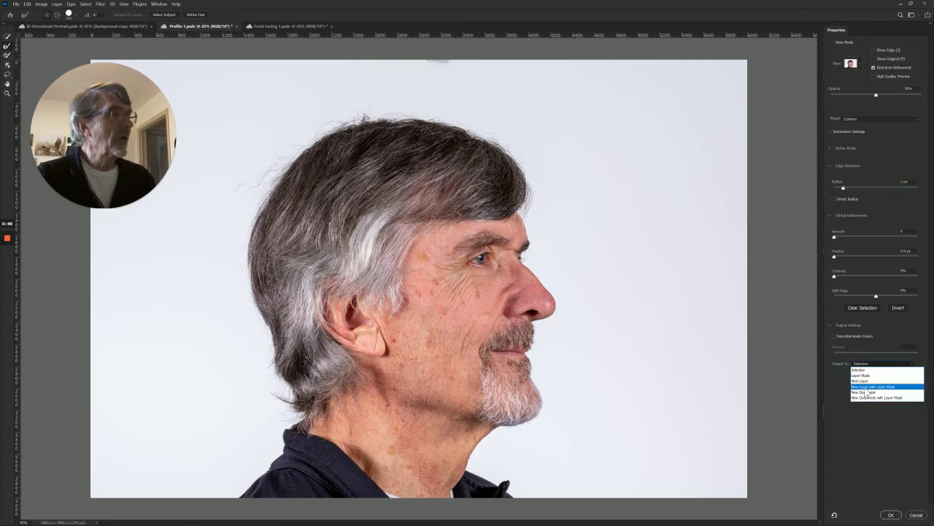
{"action": "left_click", "coordinate": [865, 387]}
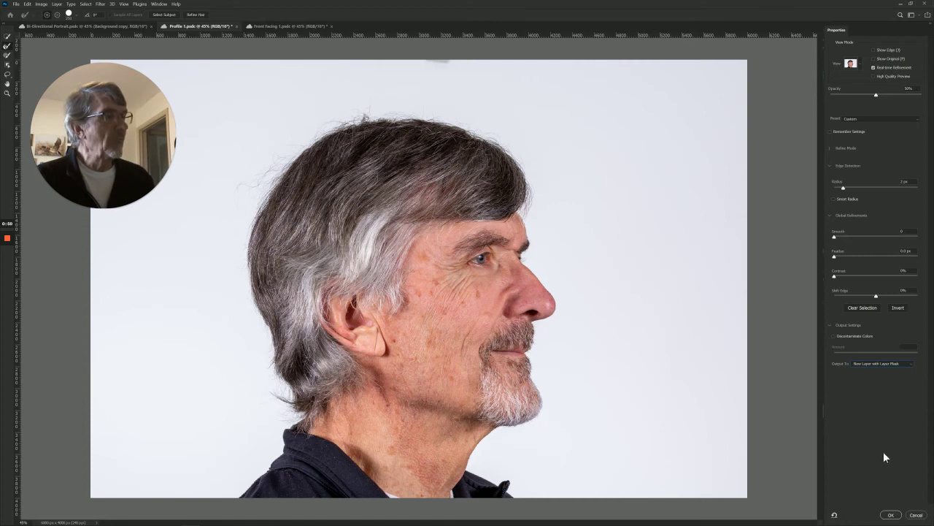
{"action": "left_click", "coordinate": [891, 515]}
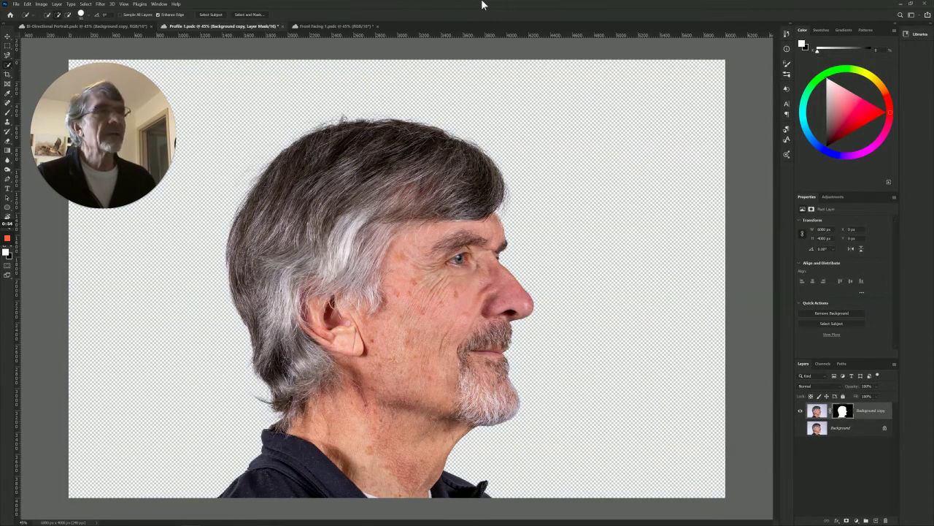
In Front Facing 1, Select Subject, adjust smoothing and radius, and output to a new layer
{"action": "left_click", "coordinate": [315, 27]}
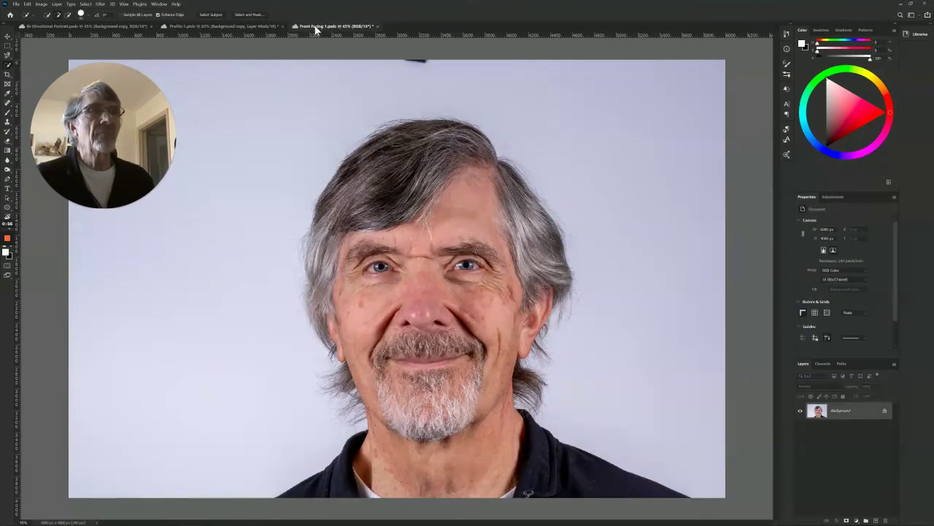
{"action": "left_click", "coordinate": [211, 14]}
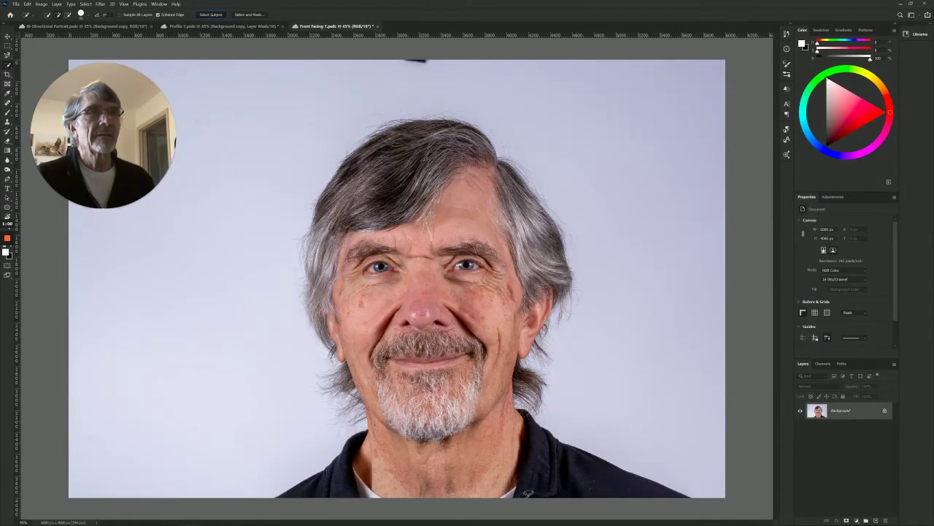
{"action": "left_click", "coordinate": [250, 15]}
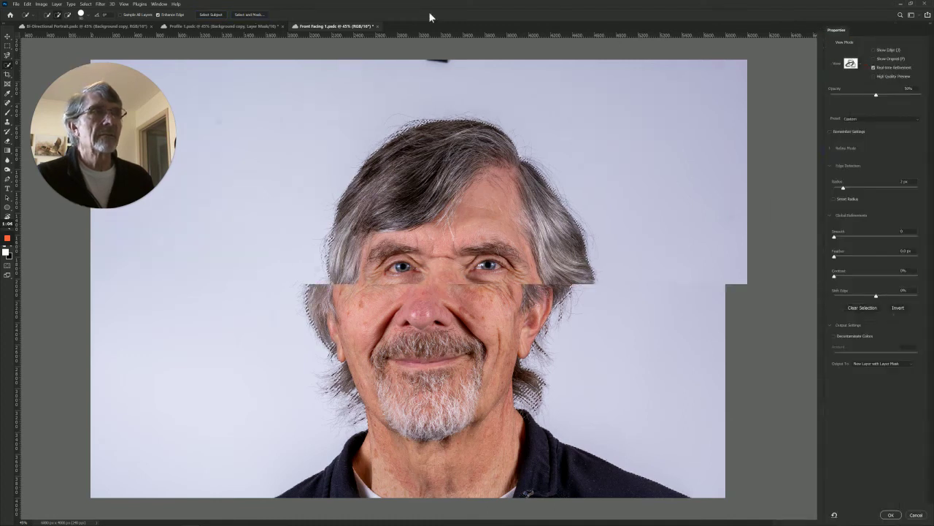
{"action": "left_click", "coordinate": [842, 238]}
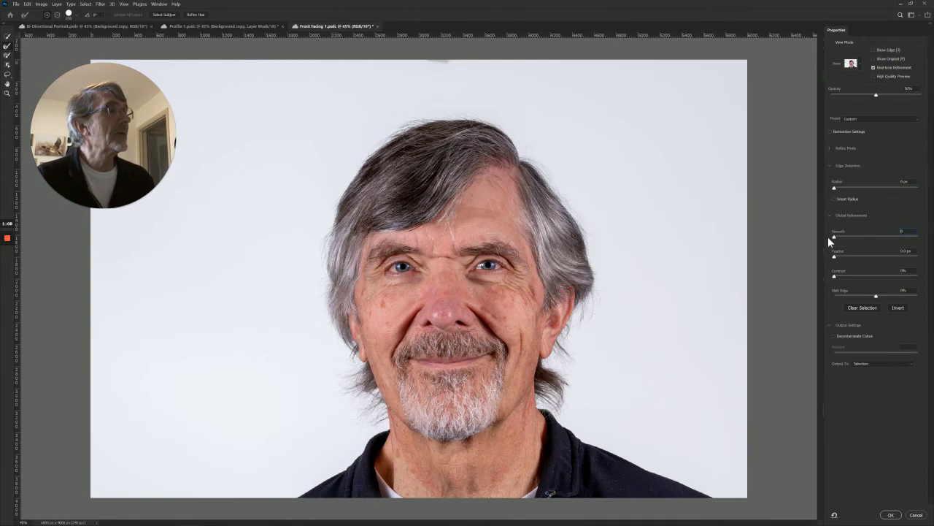
{"action": "left_click", "coordinate": [845, 187]}
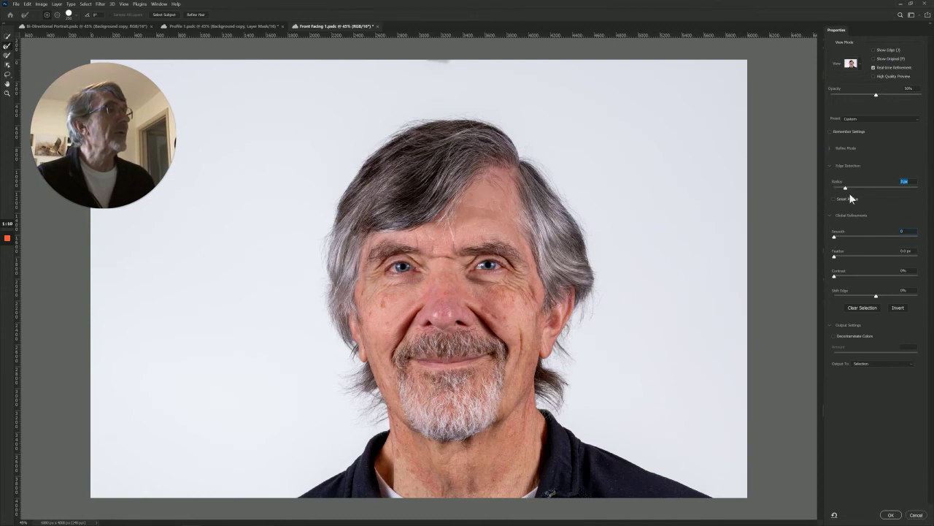
{"action": "left_click", "coordinate": [876, 363]}
{"action": "left_click", "coordinate": [880, 380]}
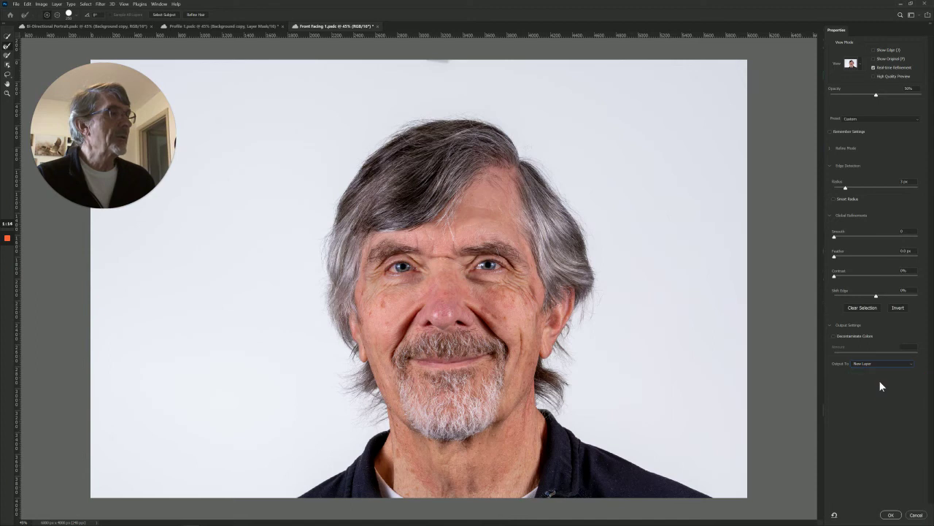
{"action": "left_click", "coordinate": [891, 514]}
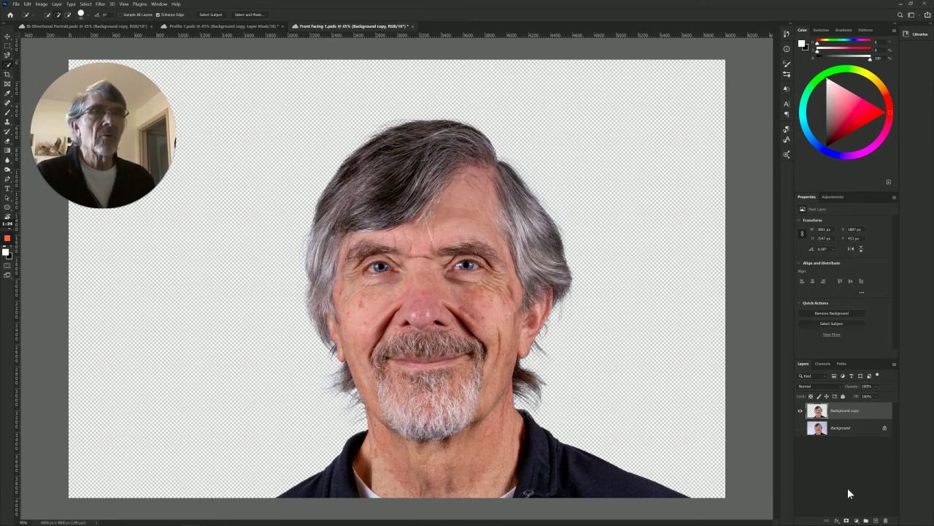
Add a white-filled Layer 1 beneath the front-facing cut-out, then return to Profile 1
{"action": "left_click", "coordinate": [877, 521], "text": "ctrl"}
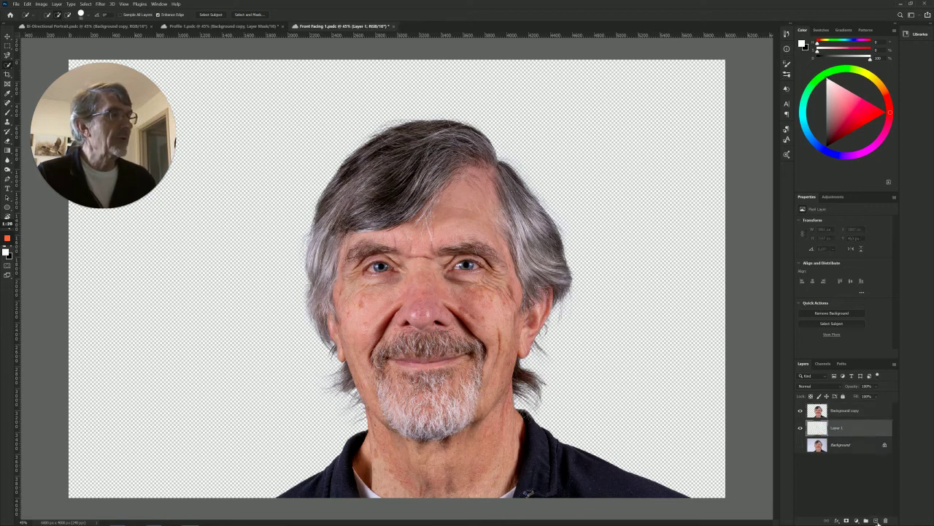
{"action": "left_click", "coordinate": [27, 4]}
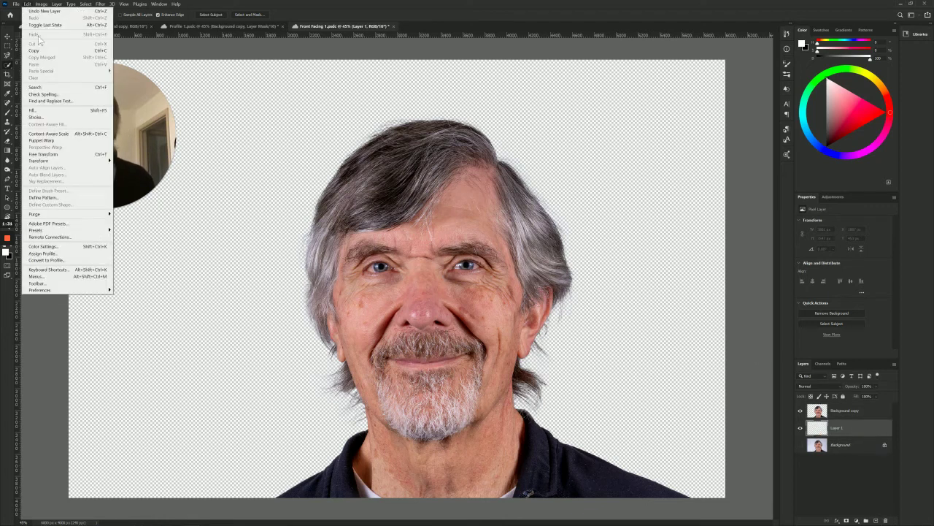
{"action": "left_click", "coordinate": [52, 111]}
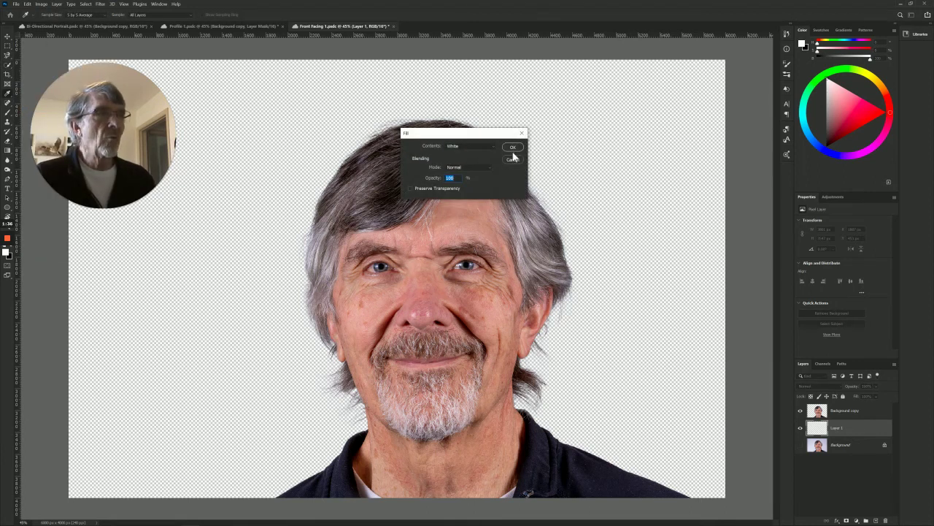
{"action": "left_click", "coordinate": [513, 149]}
{"action": "key", "text": "w"}
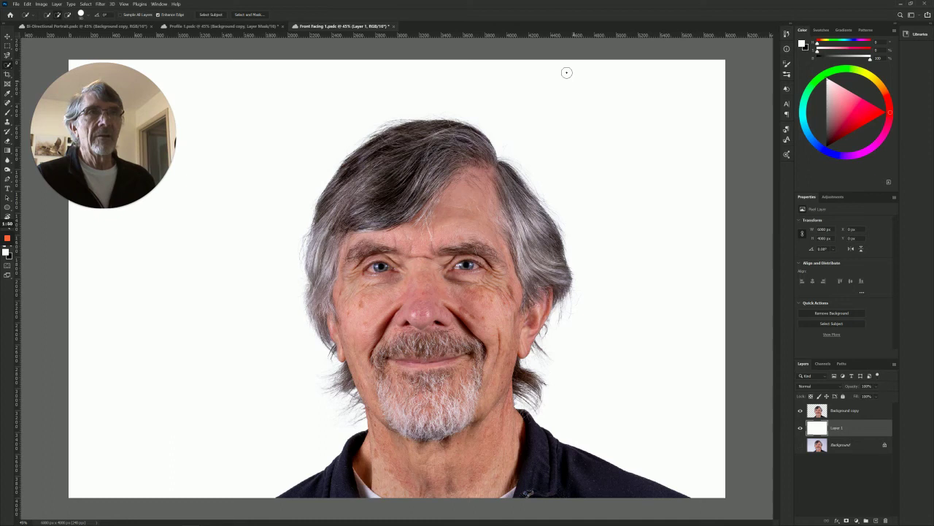
{"action": "left_click", "coordinate": [248, 27]}
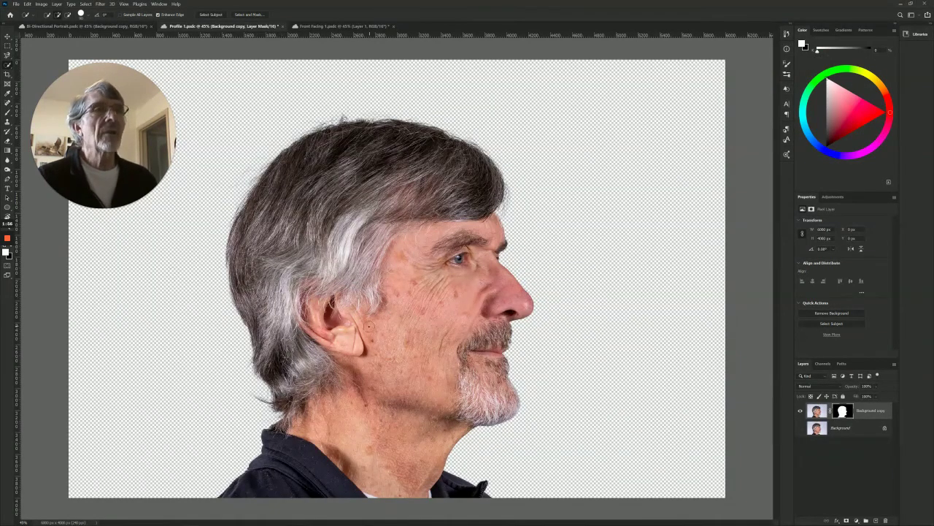
Drag the profile photo layer from Profile 1 into the Front Facing 1 document
{"action": "key", "text": "v"}
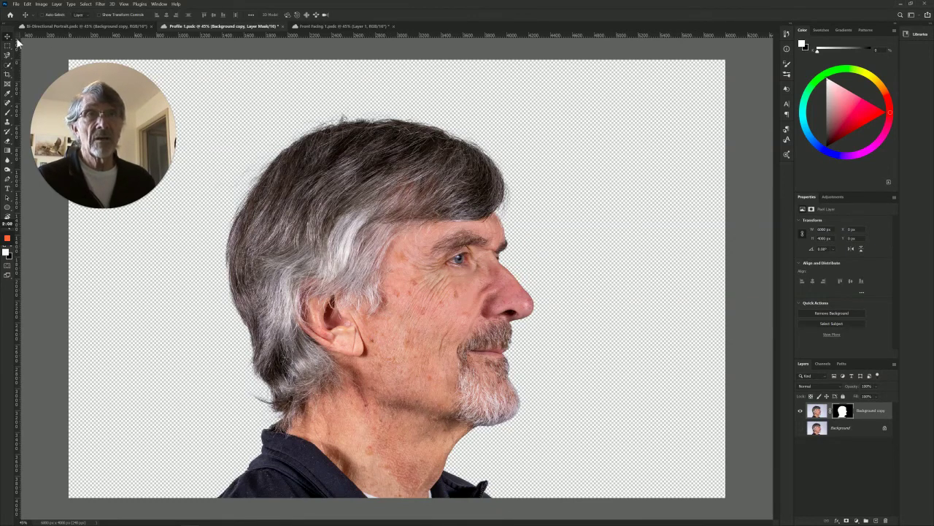
{"action": "left_click_drag", "start_coordinate": [313, 249], "coordinate": [330, 28]}
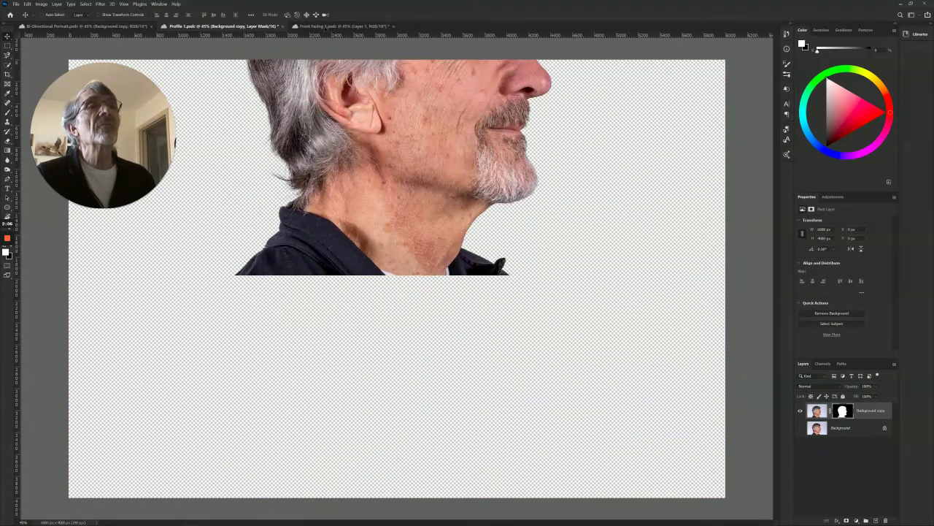
{"action": "left_click", "coordinate": [330, 26]}
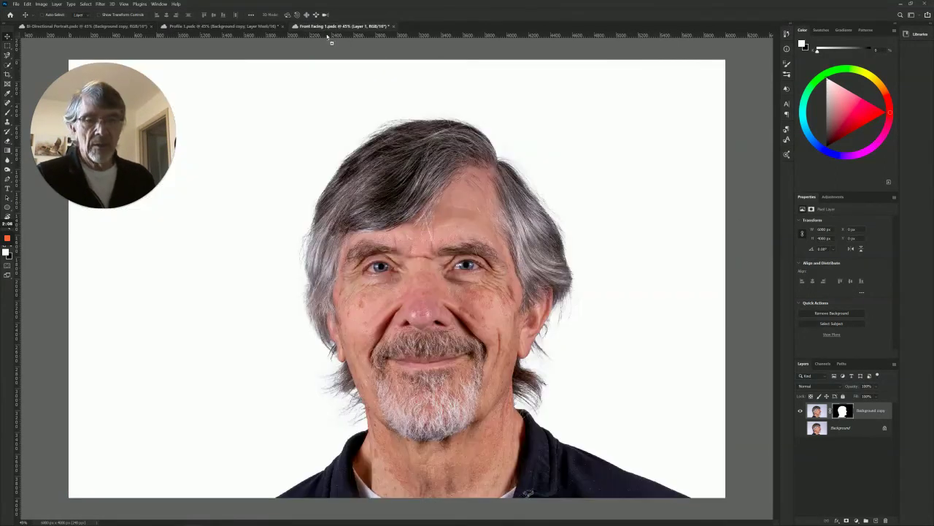
{"action": "left_click_drag", "start_coordinate": [339, 112], "coordinate": [344, 178]}
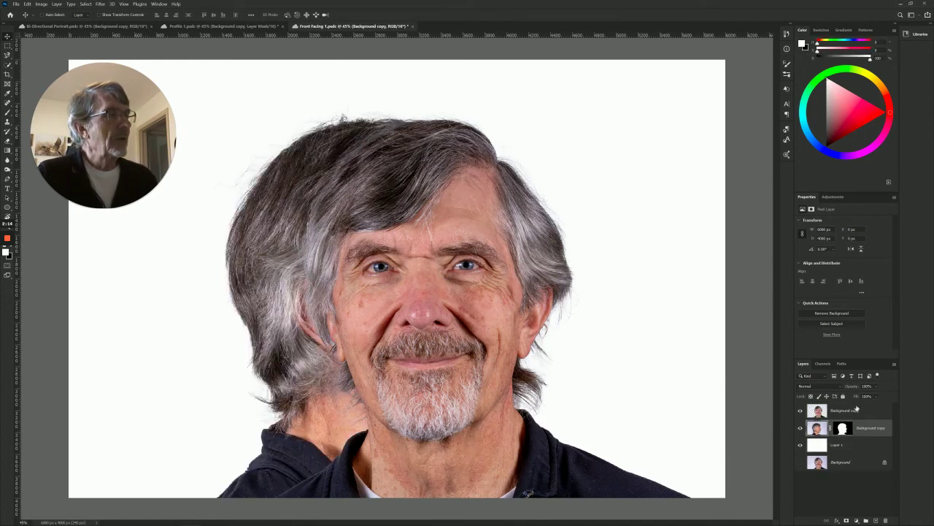
Restack the portrait layers and move the silhouette mask onto the front-face layer
{"action": "left_click", "coordinate": [854, 411]}
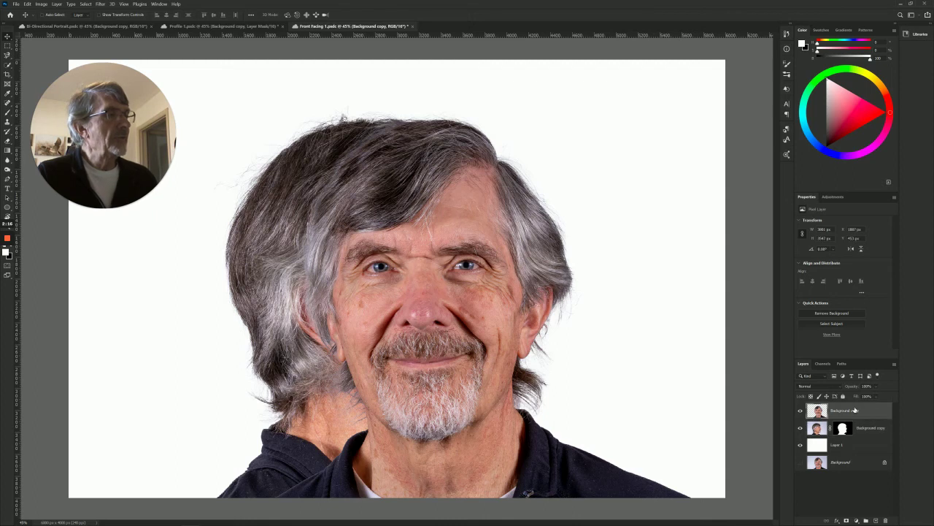
{"action": "left_click_drag", "start_coordinate": [854, 411], "coordinate": [861, 434]}
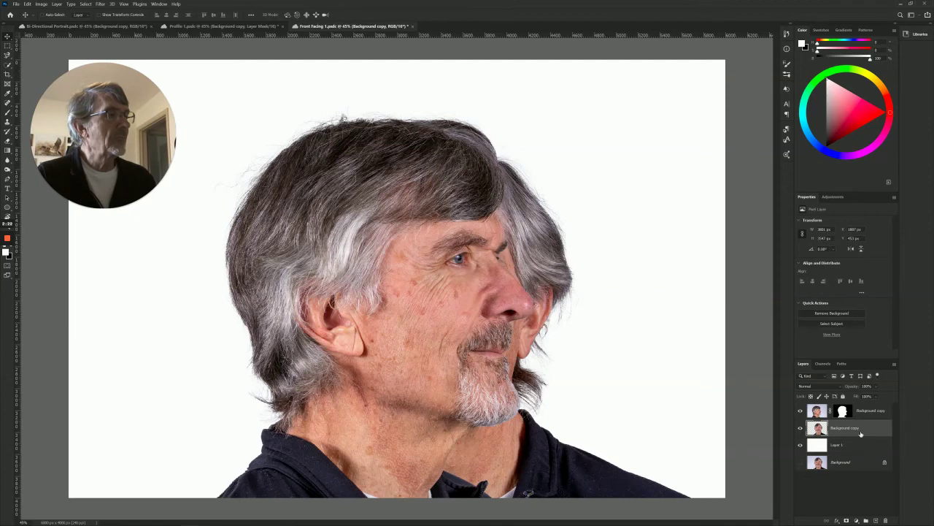
{"action": "left_click_drag", "start_coordinate": [843, 411], "coordinate": [843, 427]}
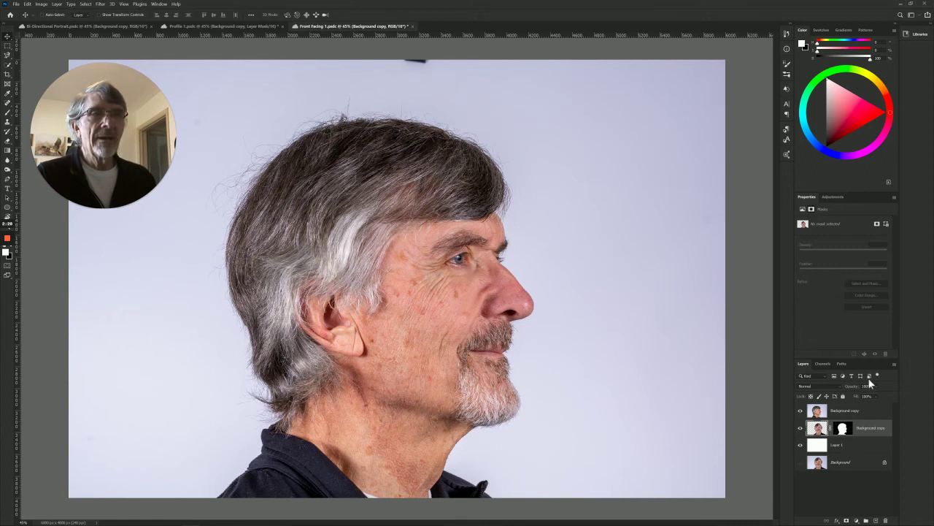
Hide the profile photo and shift the masked front face right to fit the silhouette
{"action": "left_click", "coordinate": [829, 430]}
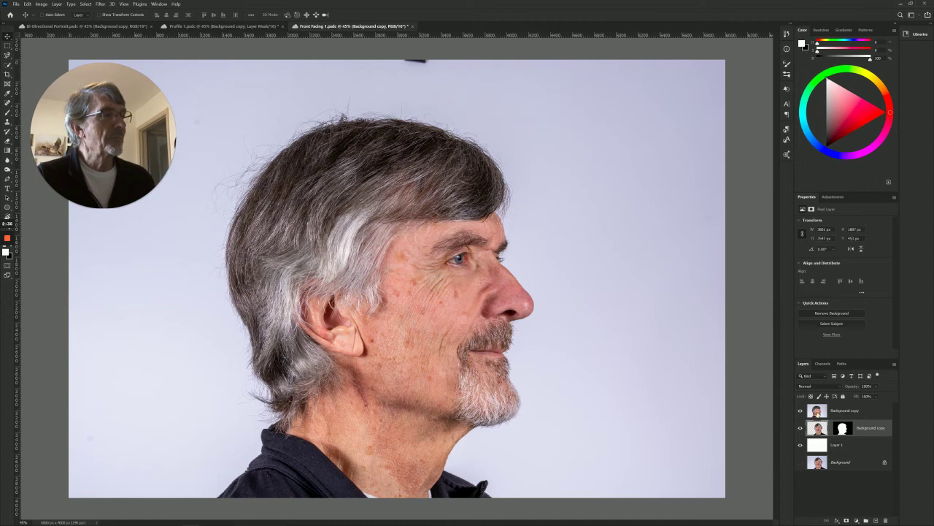
{"action": "left_click", "coordinate": [800, 411]}
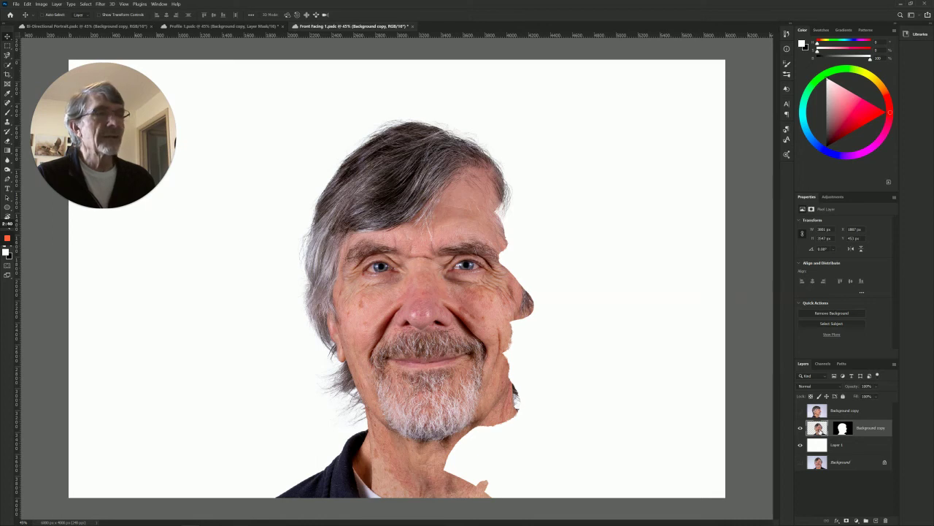
{"action": "key", "text": "ctrl+t"}
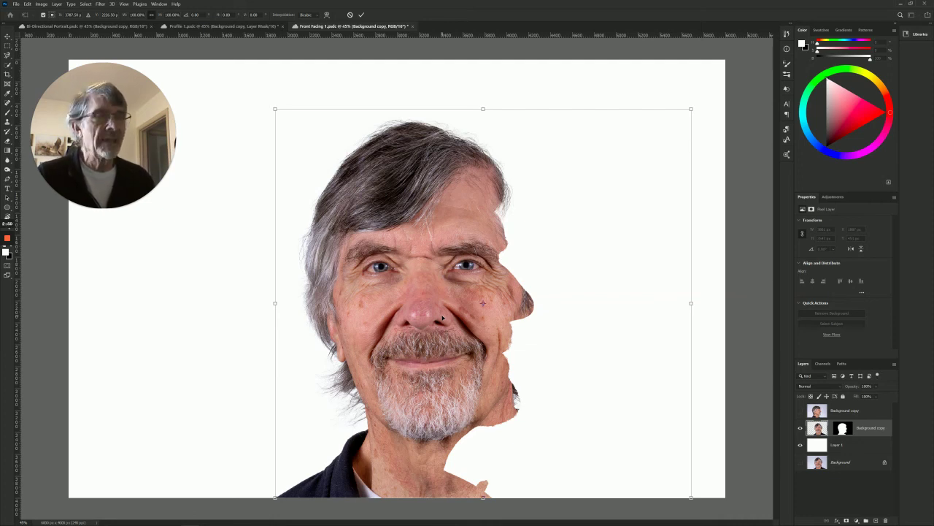
{"action": "left_click_drag", "start_coordinate": [443, 317], "coordinate": [514, 335]}
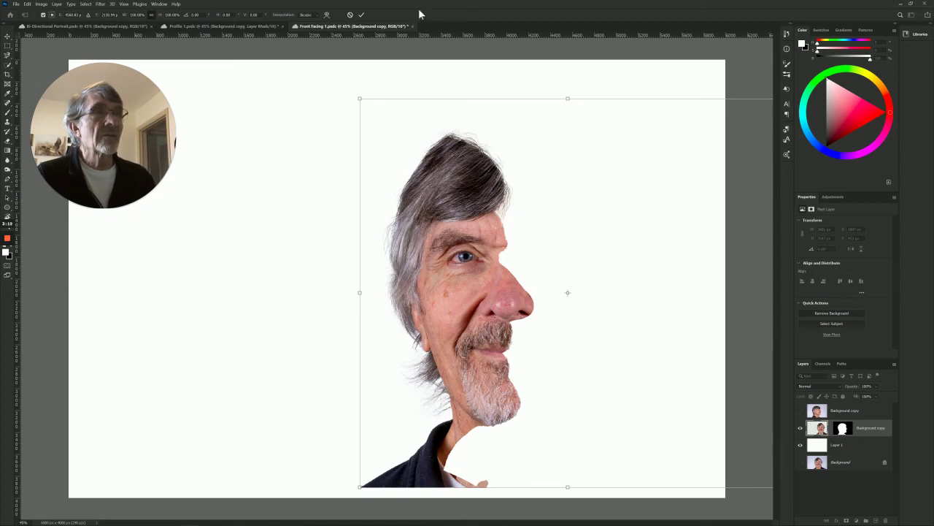
{"action": "left_click", "coordinate": [363, 16]}
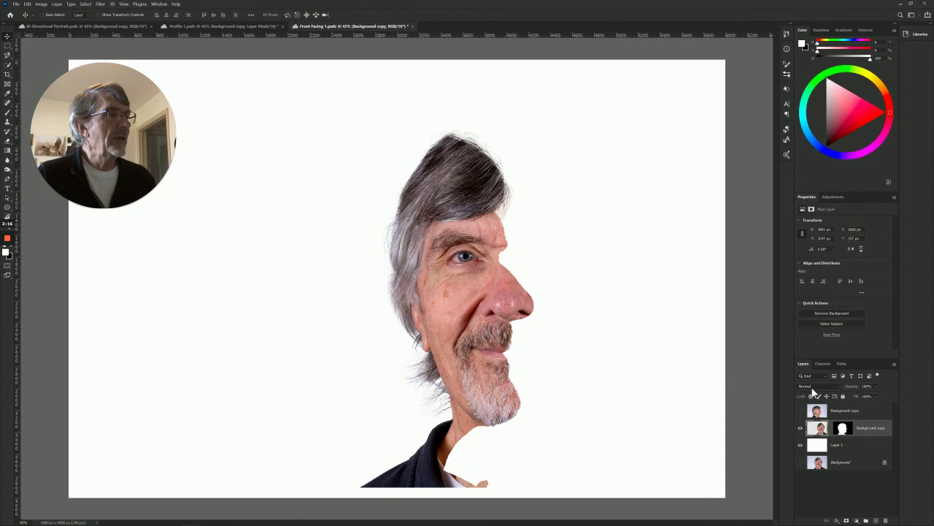
Give the profile photo a hide-all mask and soft-brush a little back near the nose
{"action": "left_click", "coordinate": [800, 411]}
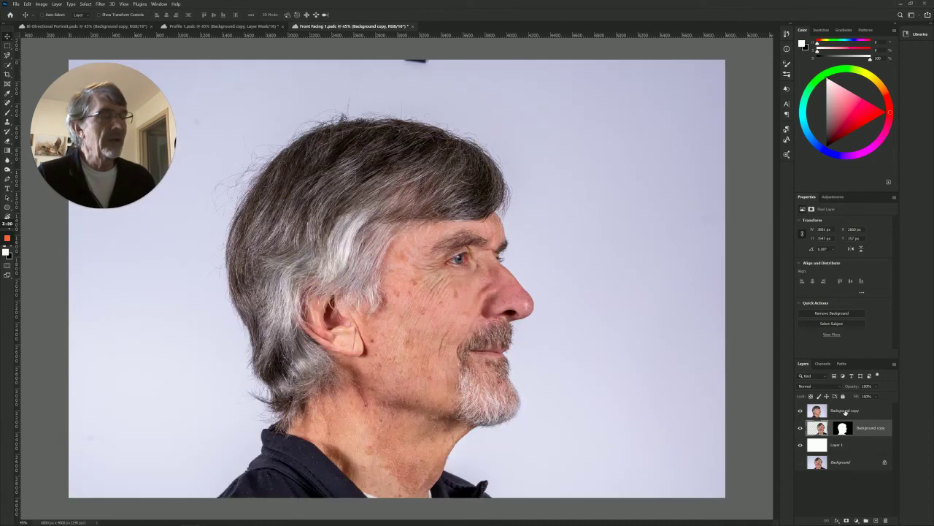
{"action": "left_click", "coordinate": [845, 411]}
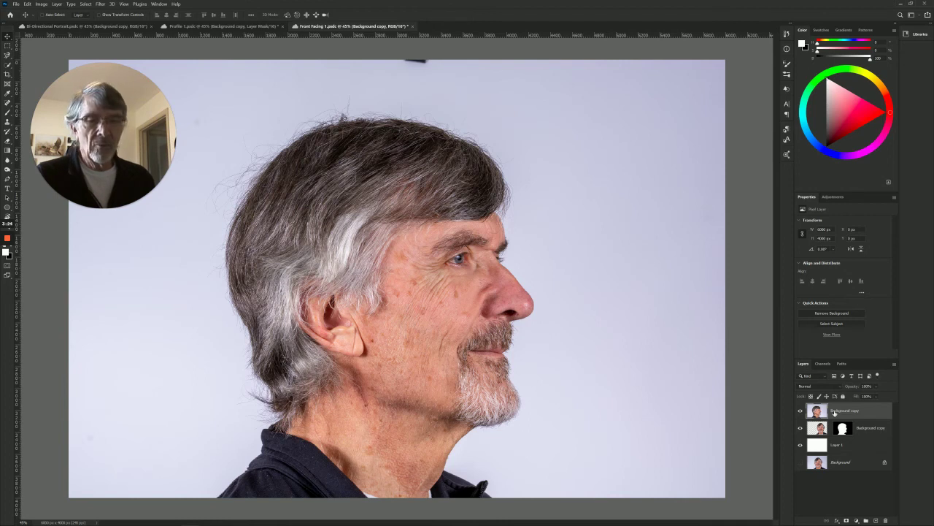
{"action": "left_click", "coordinate": [847, 521], "text": "alt"}
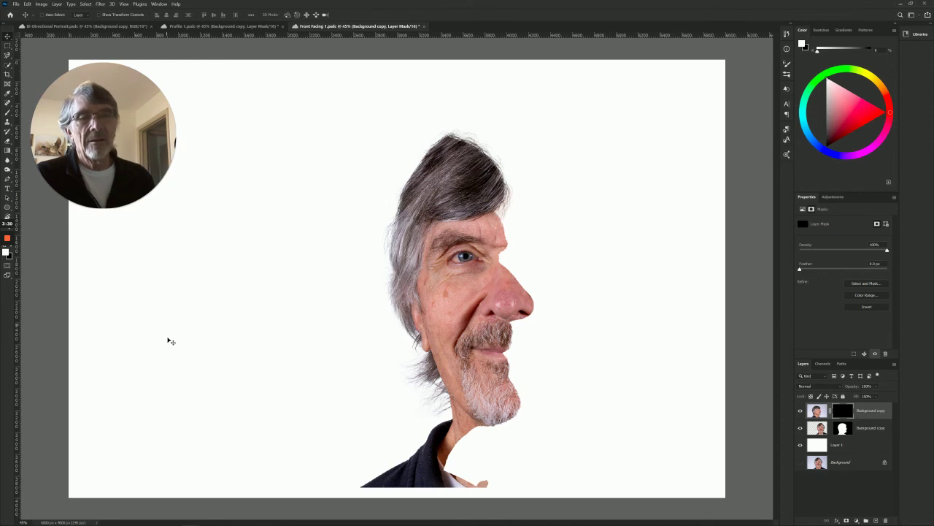
{"action": "key", "text": "b"}
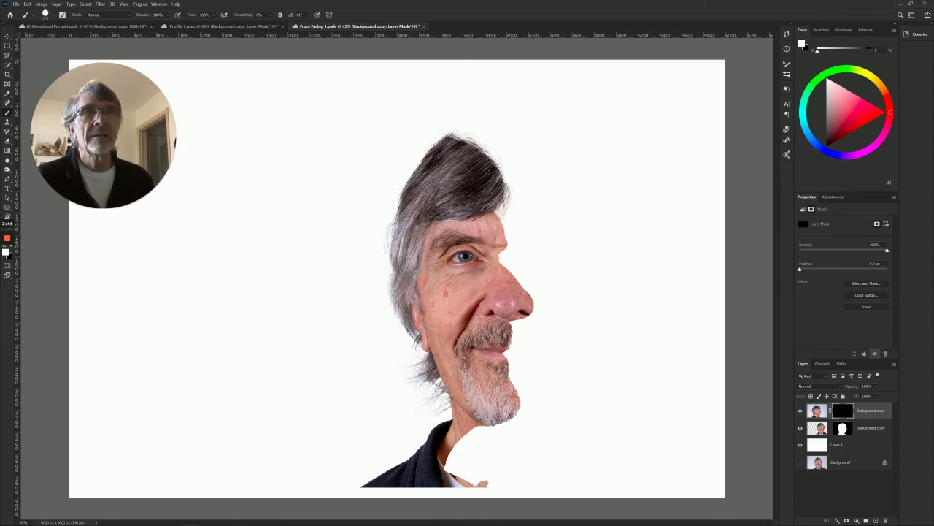
{"action": "left_click", "coordinate": [46, 16]}
{"action": "left_click_drag", "start_coordinate": [59, 56], "coordinate": [41, 55]}
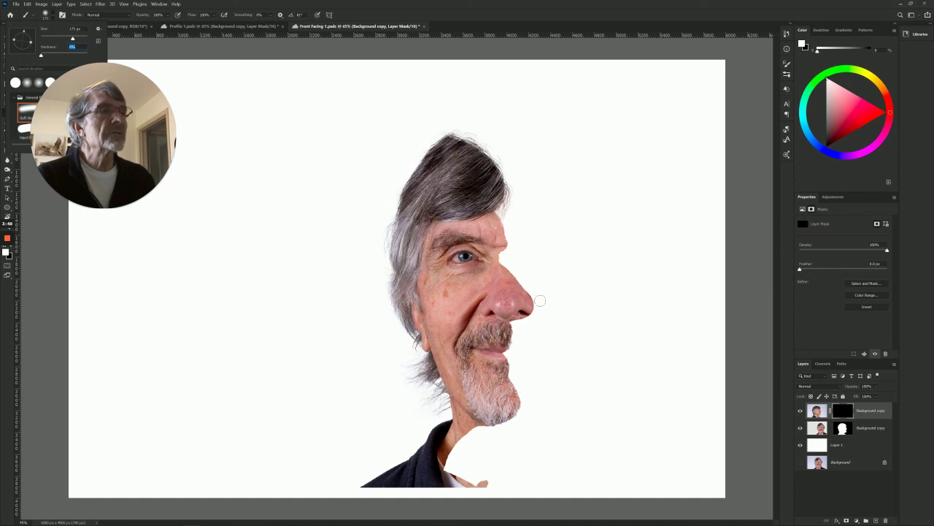
{"action": "left_click", "coordinate": [503, 278]}
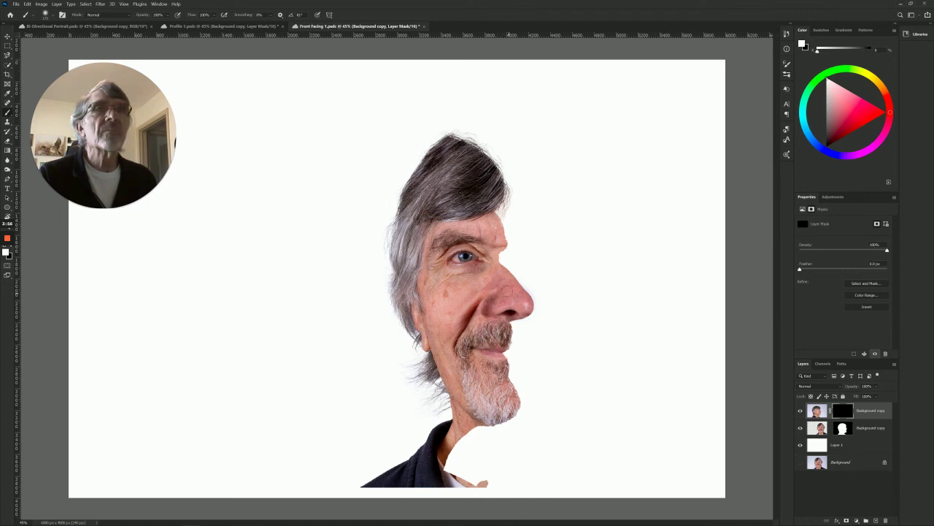
{"action": "left_click_drag", "start_coordinate": [508, 292], "coordinate": [513, 295]}
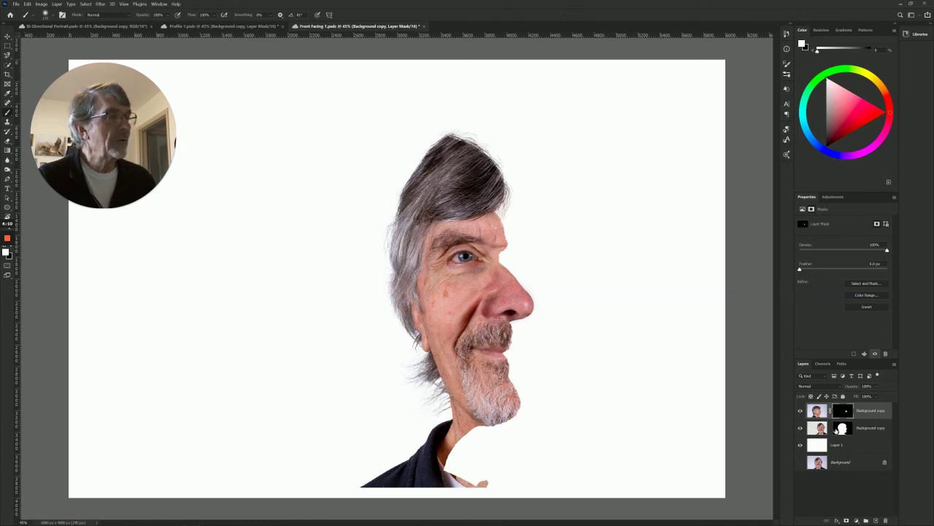
Paint the front face mask with a hard brush to extend the neck below the chin
{"action": "left_click", "coordinate": [841, 428]}
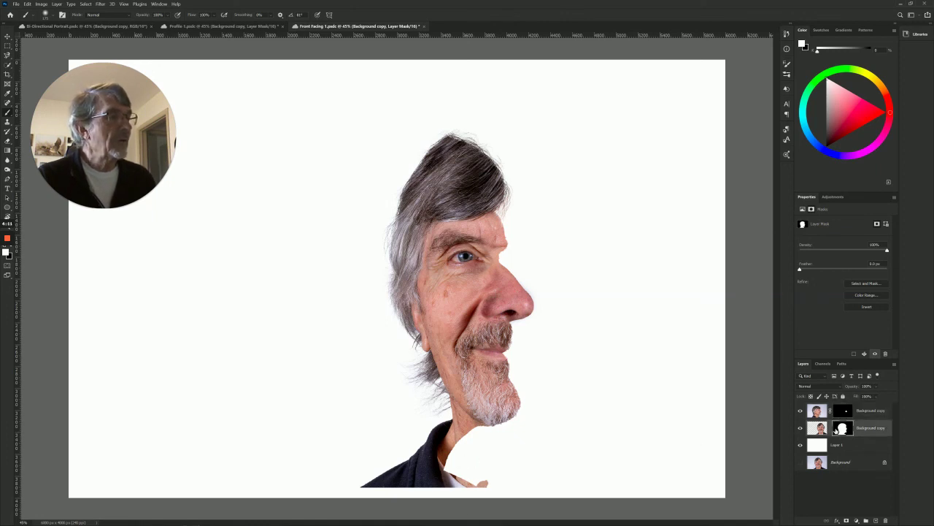
{"action": "left_click", "coordinate": [45, 15]}
{"action": "left_click_drag", "start_coordinate": [68, 53], "coordinate": [88, 56]}
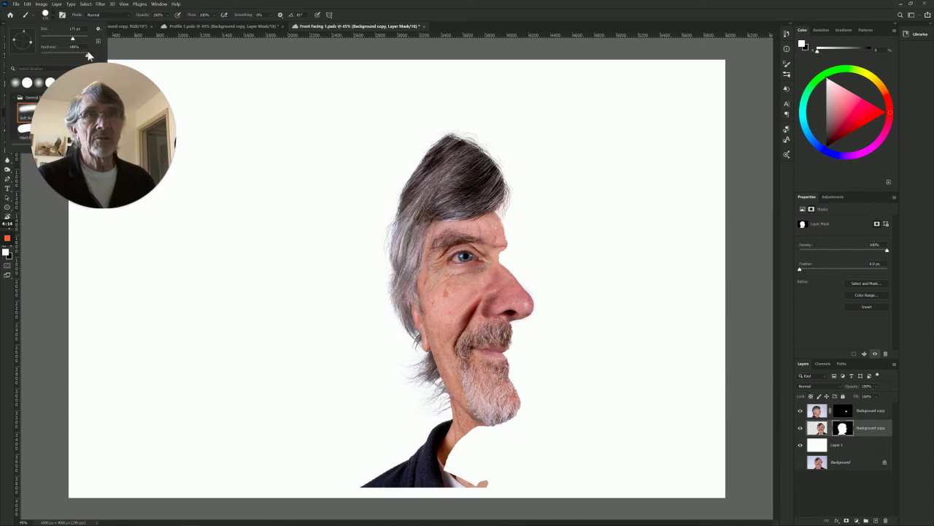
{"action": "left_click", "coordinate": [475, 432]}
{"action": "mouse_move", "coordinate": [475, 432]}
{"action": "left_mouse_down"}
{"action": "mouse_move", "coordinate": [487, 471]}
{"action": "mouse_move", "coordinate": [477, 482]}
{"action": "mouse_move", "coordinate": [462, 441]}
{"action": "mouse_move", "coordinate": [467, 474]}
{"action": "mouse_move", "coordinate": [456, 449]}
{"action": "mouse_move", "coordinate": [449, 471]}
{"action": "mouse_move", "coordinate": [500, 479]}
{"action": "mouse_move", "coordinate": [491, 449]}
{"action": "left_mouse_up"}
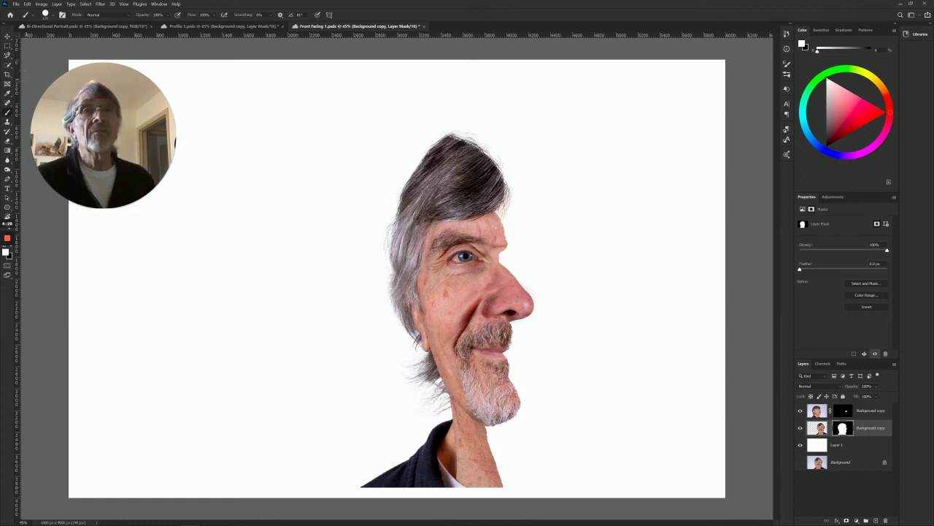
Crop to a vertical 2:3 frame, sliding the image left so the face sits inside
{"action": "key", "text": "c"}
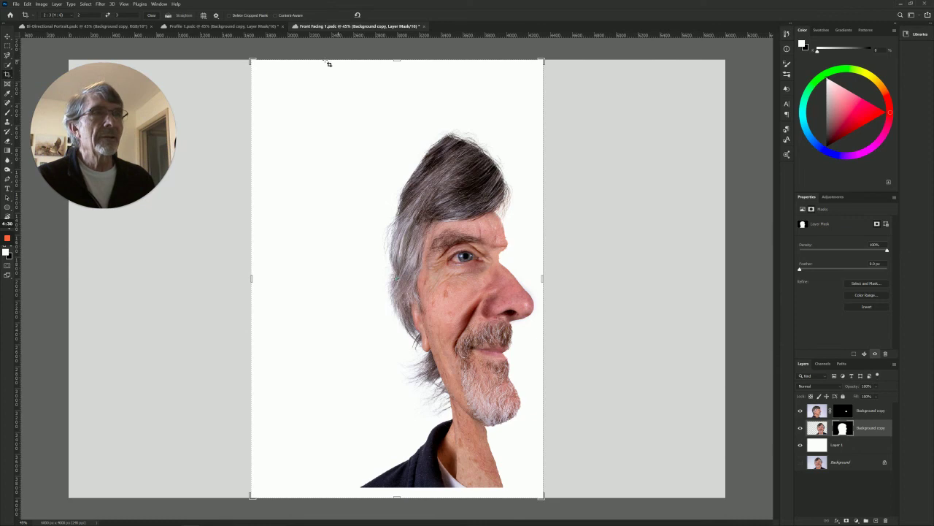
{"action": "left_click_drag", "start_coordinate": [250, 62], "coordinate": [303, 90]}
{"action": "left_click_drag", "start_coordinate": [415, 222], "coordinate": [385, 229]}
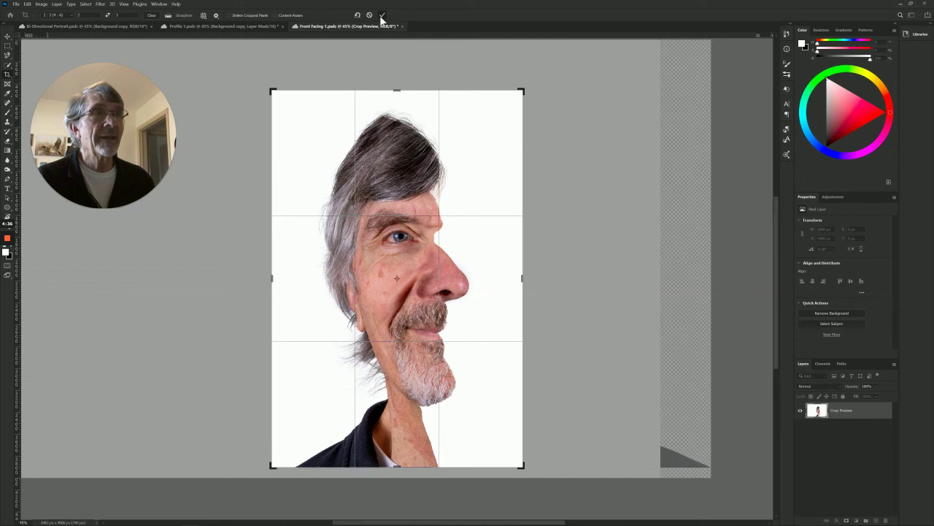
{"action": "left_click", "coordinate": [382, 15]}
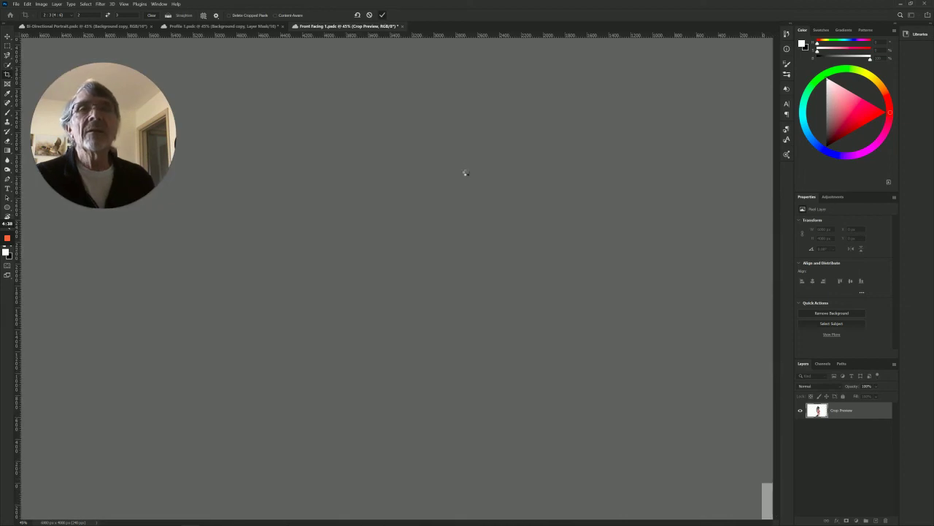